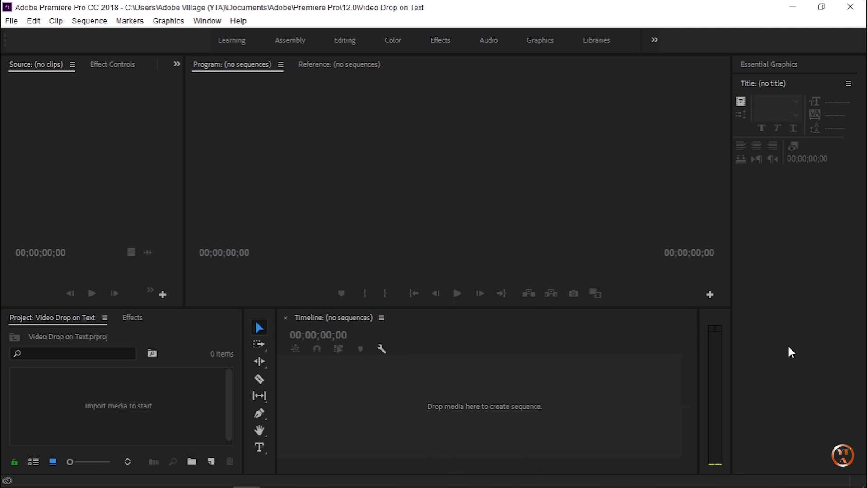
# Drag Drone-Shot Download.mp4 from the Videos folder into Premiere's Project panel
pyautogui.click(240, 382)
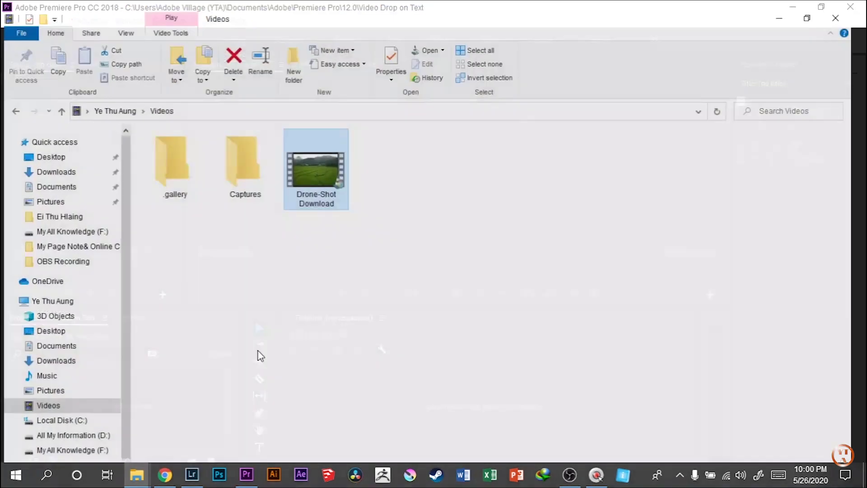
pyautogui.moveTo(323, 160); pyautogui.dragTo(213, 470)
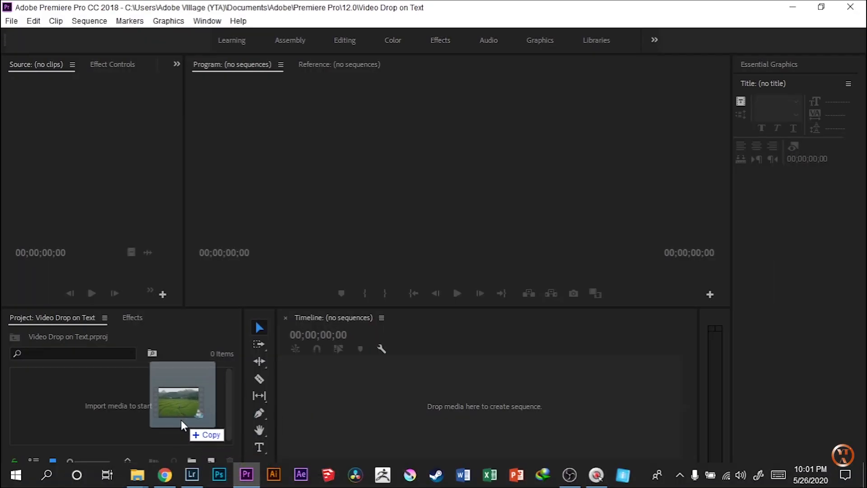
pyautogui.moveTo(217, 486); pyautogui.dragTo(180, 423)
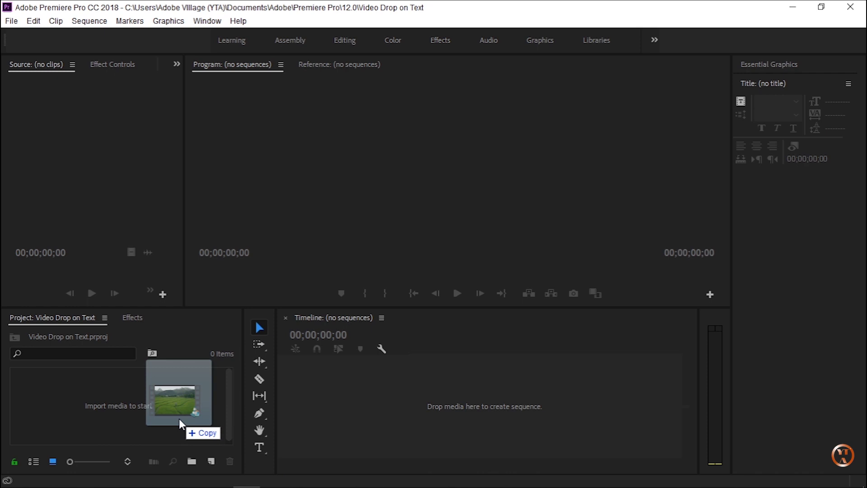
pyautogui.moveTo(181, 423); pyautogui.dragTo(182, 423)
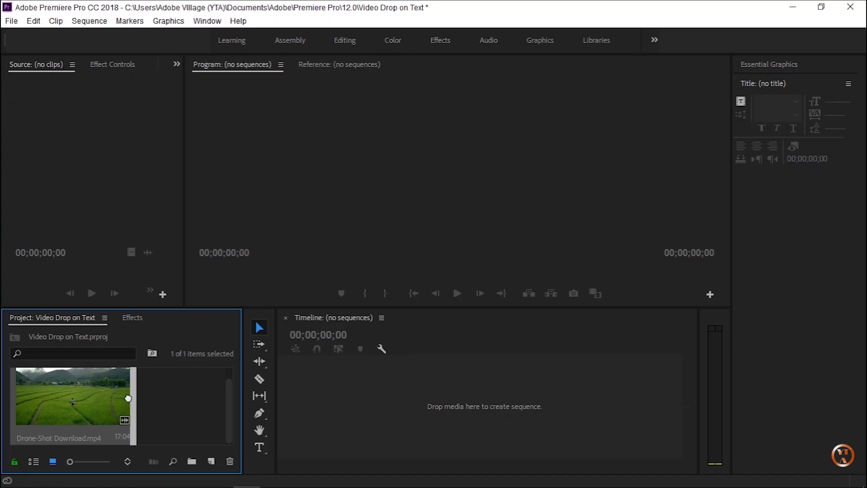
# Create a Drone-Shot Download sequence from the clip, preview it, and enlarge the program monitor
pyautogui.moveTo(129, 397); pyautogui.dragTo(448, 398)
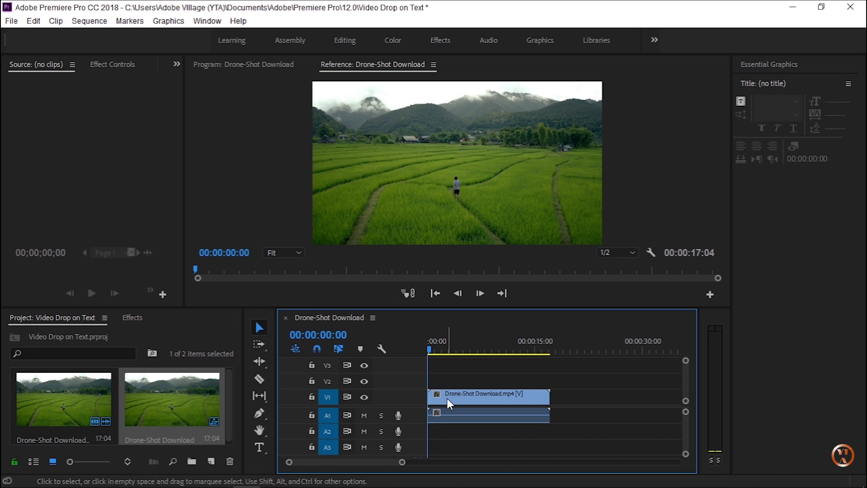
pyautogui.press('space')
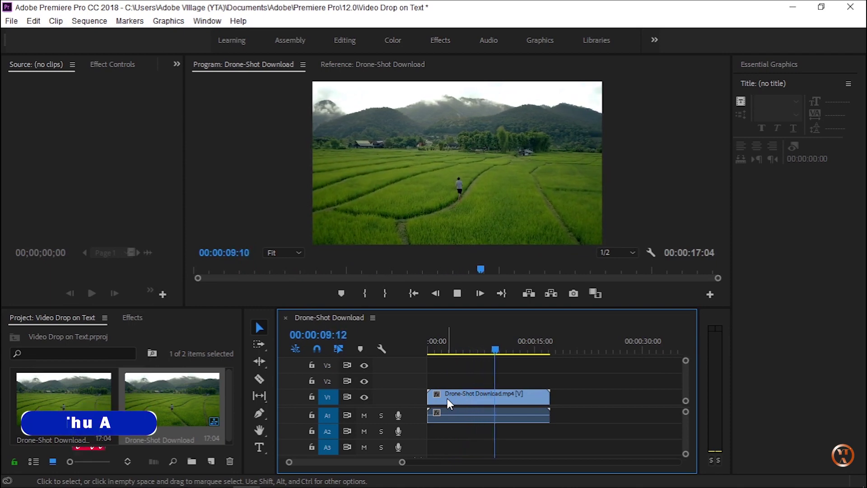
pyautogui.press('space')
pyautogui.press('Home')
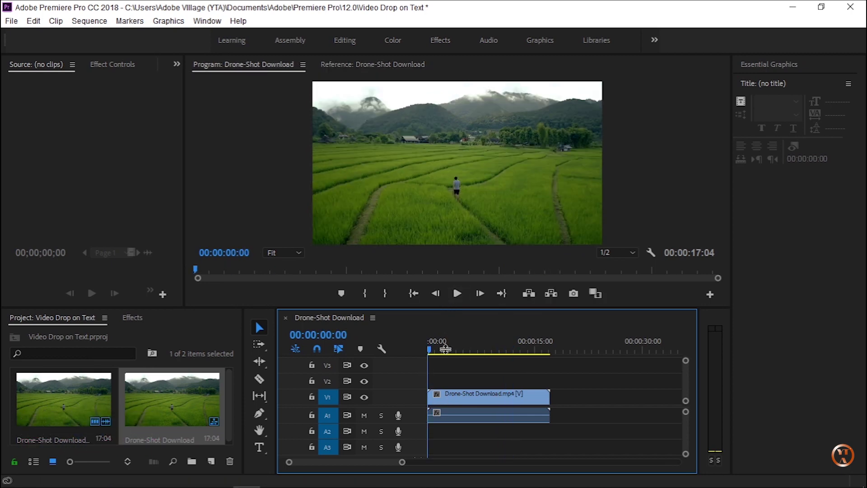
pyautogui.moveTo(445, 310); pyautogui.dragTo(452, 363)
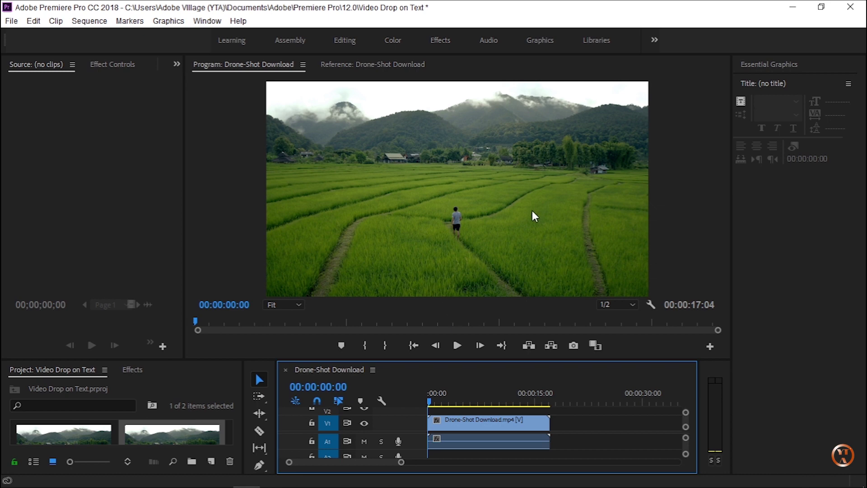
# Bring the Essential Graphics panel into focus and check the Window menu's panel list
pyautogui.click(788, 67)
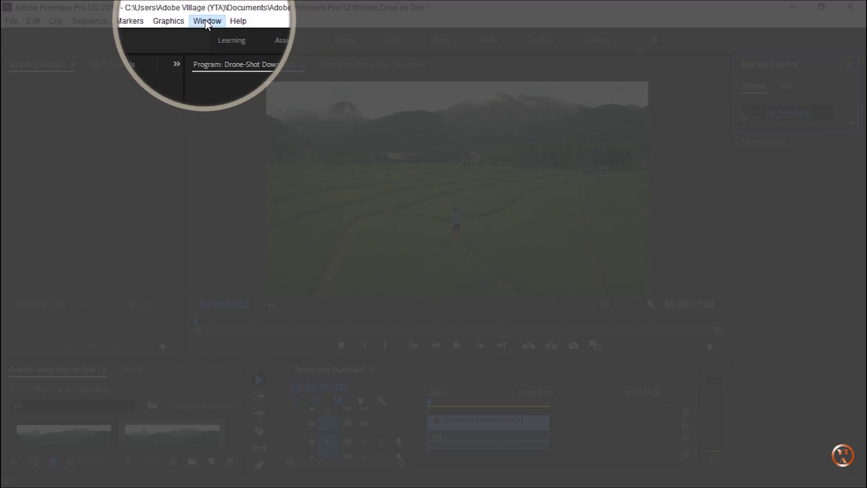
pyautogui.click(205, 21)
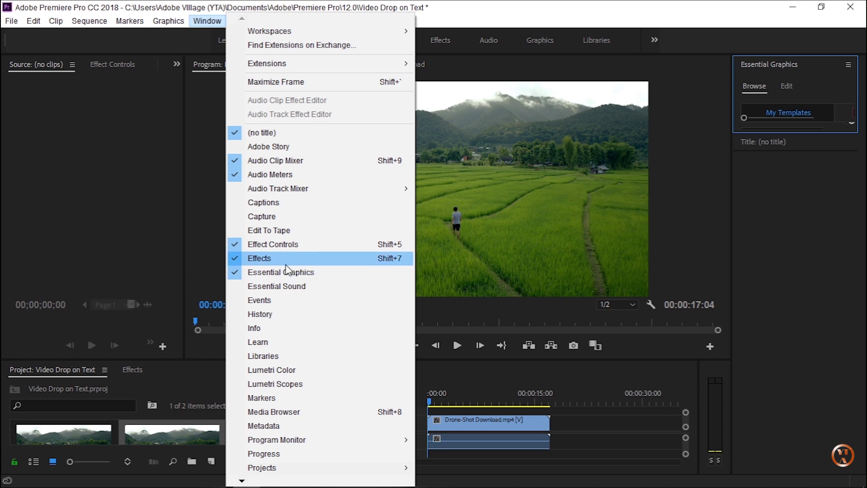
pyautogui.click(816, 203)
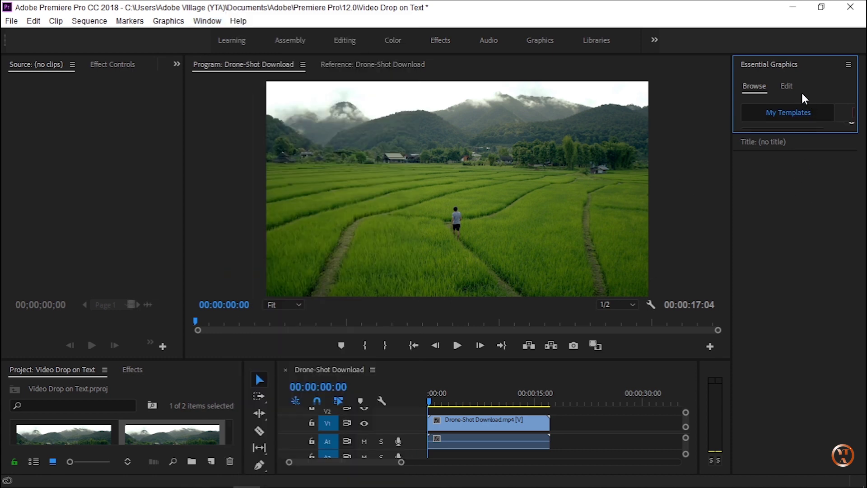
# Add a New Text Layer graphic through Essential Graphics Edit and trim its timeline clip
pyautogui.click(785, 89)
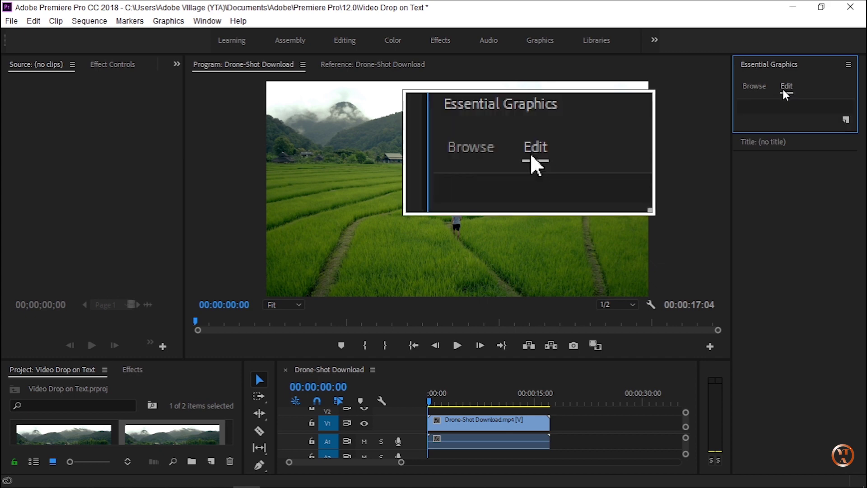
pyautogui.click(763, 86)
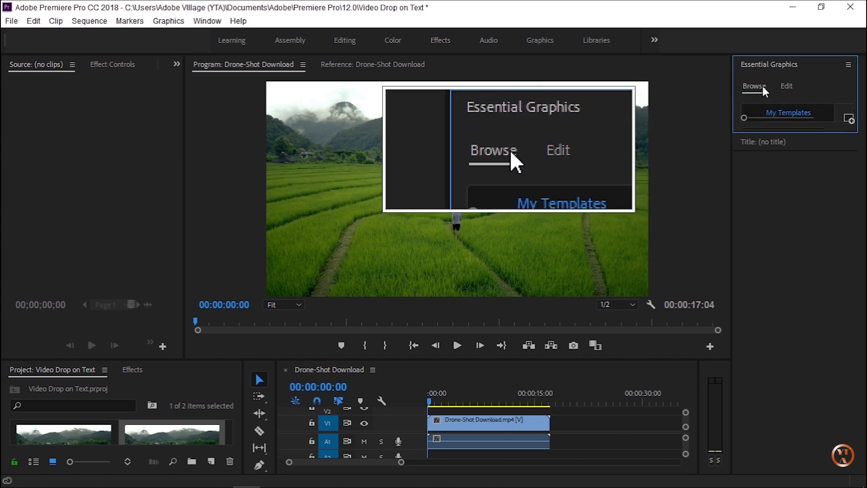
pyautogui.click(786, 87)
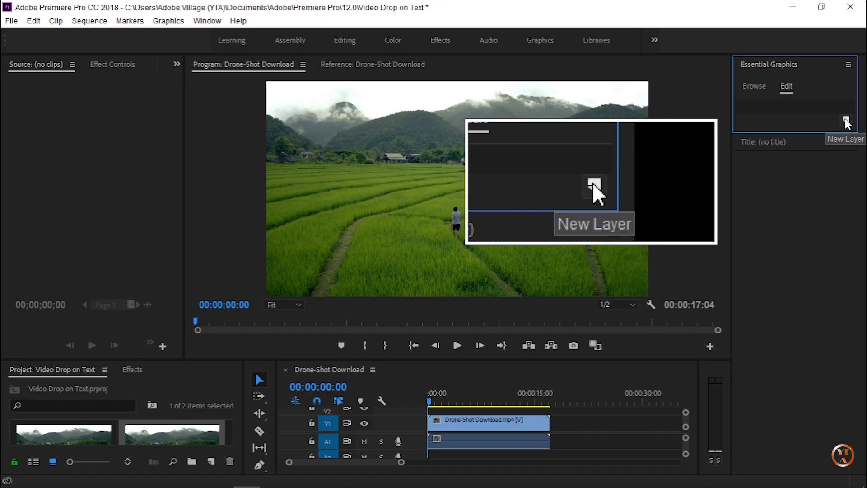
pyautogui.click(846, 121)
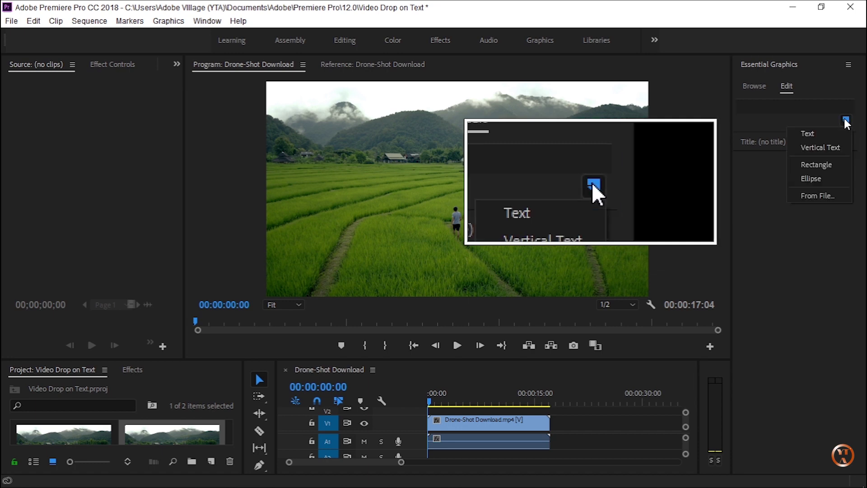
pyautogui.click(820, 136)
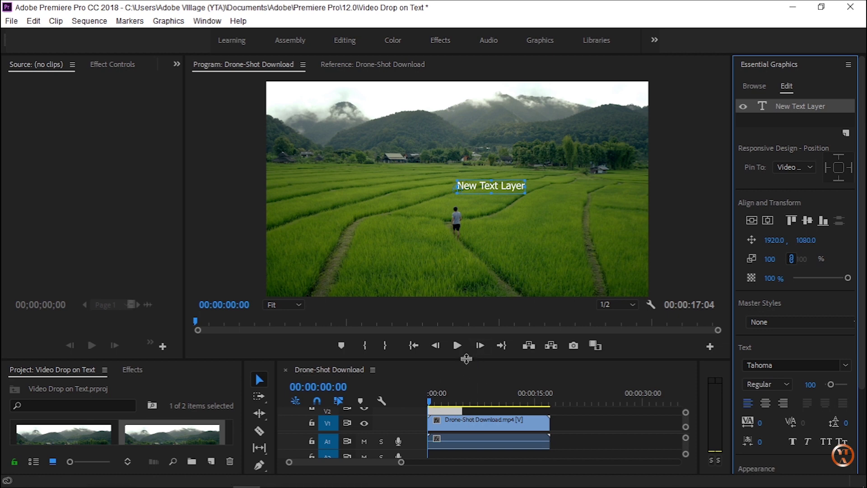
pyautogui.moveTo(466, 359); pyautogui.dragTo(466, 328)
pyautogui.moveTo(471, 387); pyautogui.dragTo(460, 388)
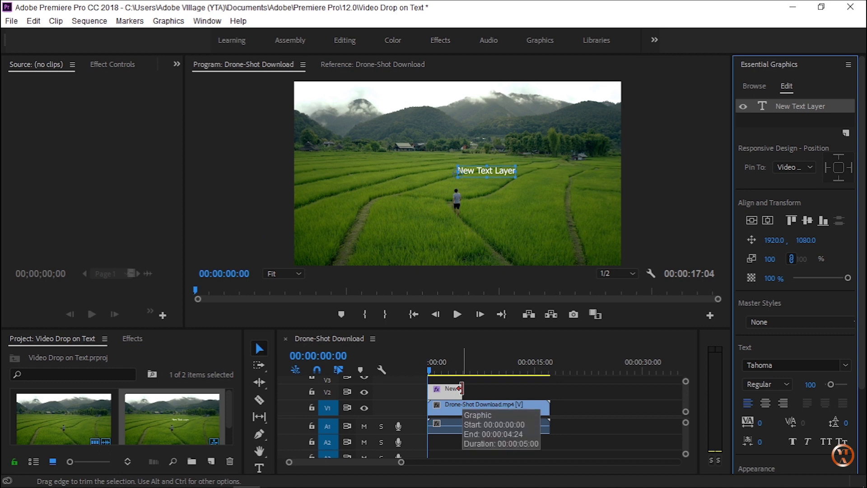
# Extend the text clip to the video's end and place the text above the figure, vertically centred
pyautogui.moveTo(461, 388); pyautogui.dragTo(549, 388)
pyautogui.click(508, 385)
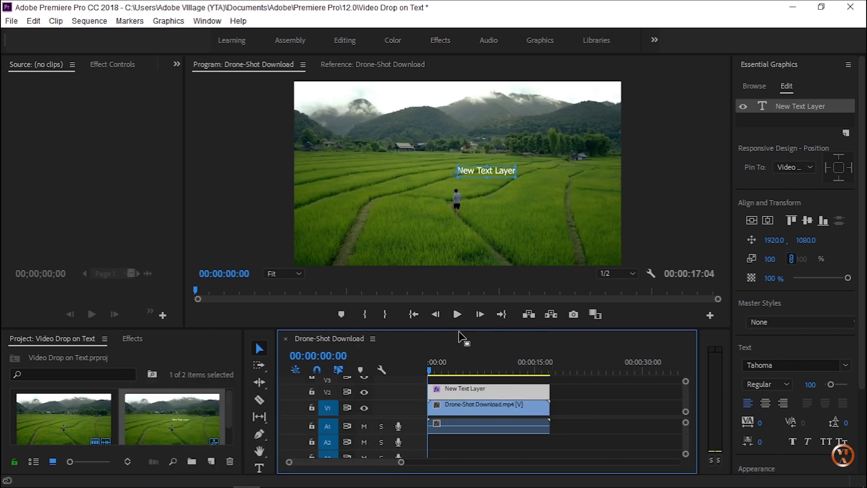
pyautogui.moveTo(446, 329); pyautogui.dragTo(449, 373)
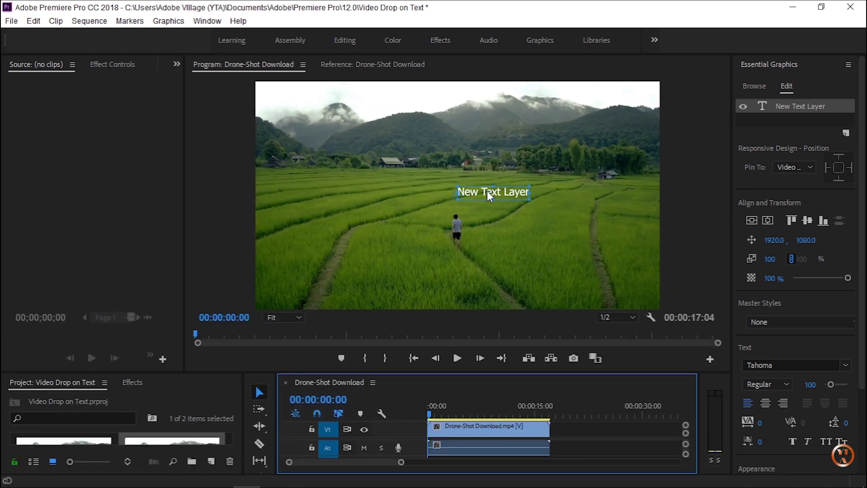
pyautogui.moveTo(487, 195); pyautogui.dragTo(451, 199)
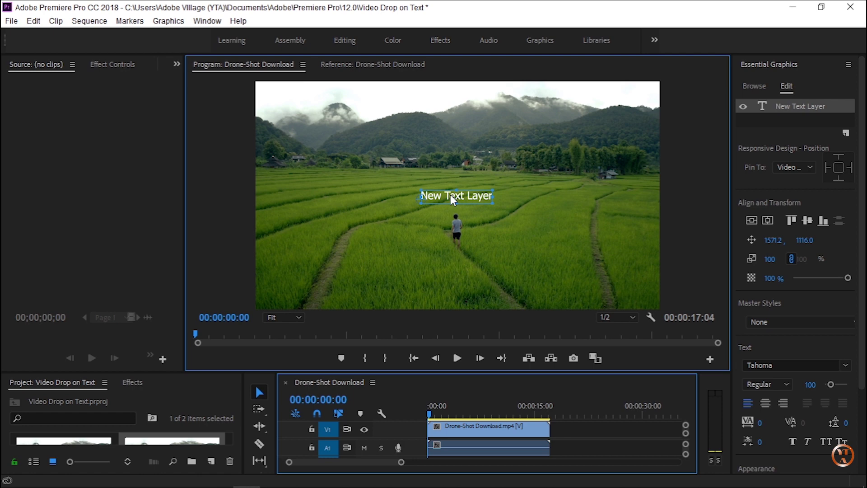
pyautogui.moveTo(451, 196); pyautogui.dragTo(452, 205)
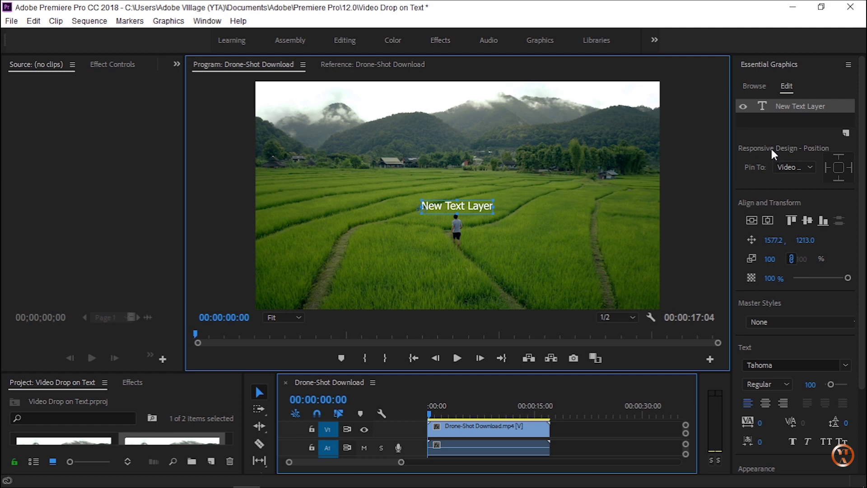
pyautogui.click(764, 220)
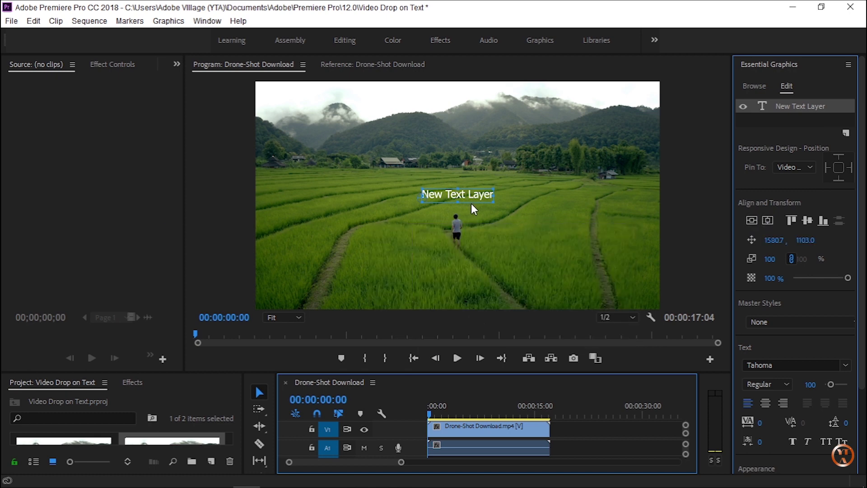
# Change the title text to 'Hello'
pyautogui.click(463, 194)
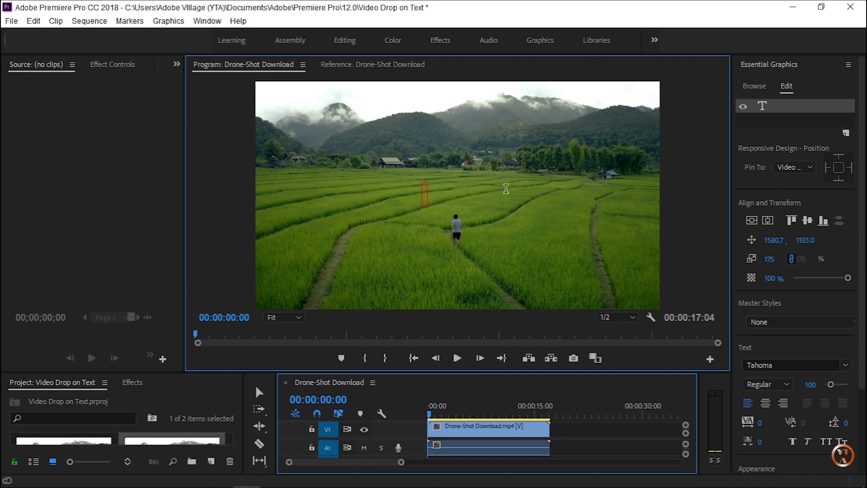
pyautogui.write('He')
pyautogui.write('llo')
pyautogui.press('BackSpace')
pyautogui.write('lo')
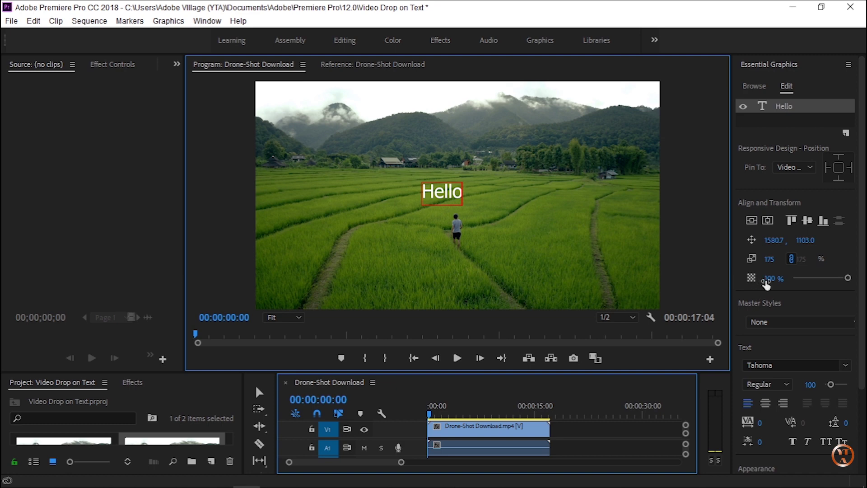
# Scale the Hello text to 1500 in Essential Graphics
pyautogui.click(774, 257)
pyautogui.write('1500')
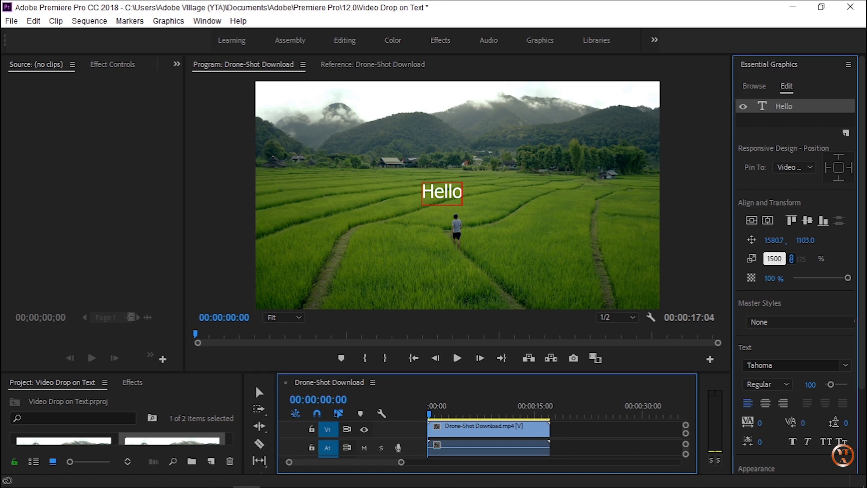
pyautogui.press('Return')
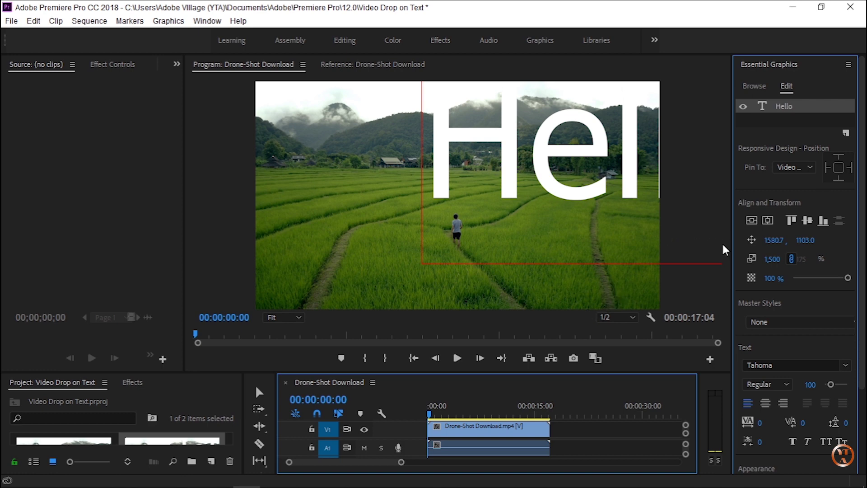
# Centre the huge Hello text vertically and horizontally in the frame
pyautogui.click(749, 223)
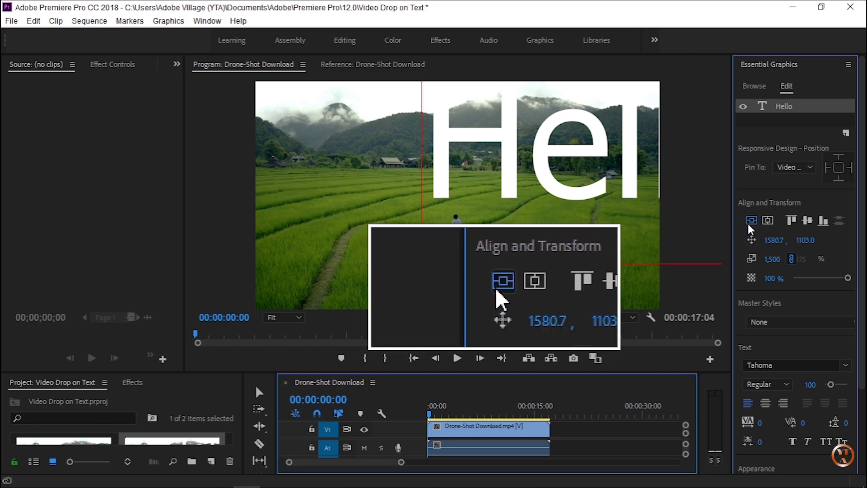
pyautogui.click(768, 220)
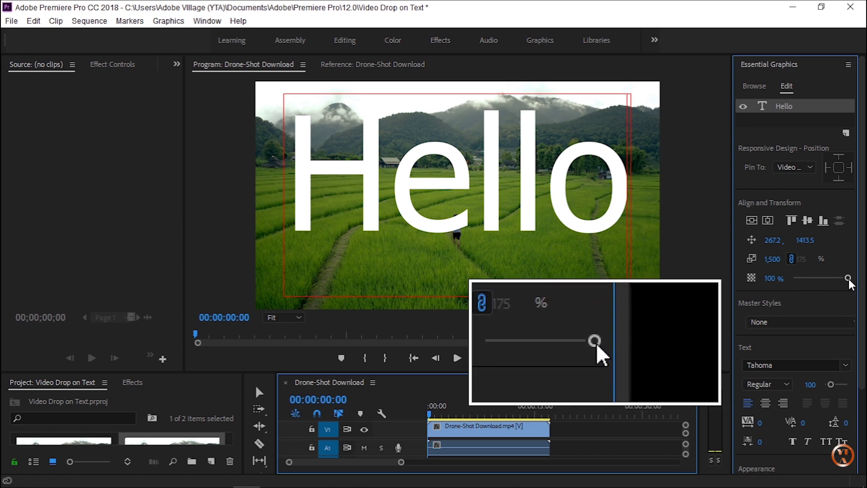
pyautogui.moveTo(848, 278)
pyautogui.mouseDown()
pyautogui.moveTo(834, 279)
pyautogui.moveTo(849, 283)
pyautogui.mouseUp()
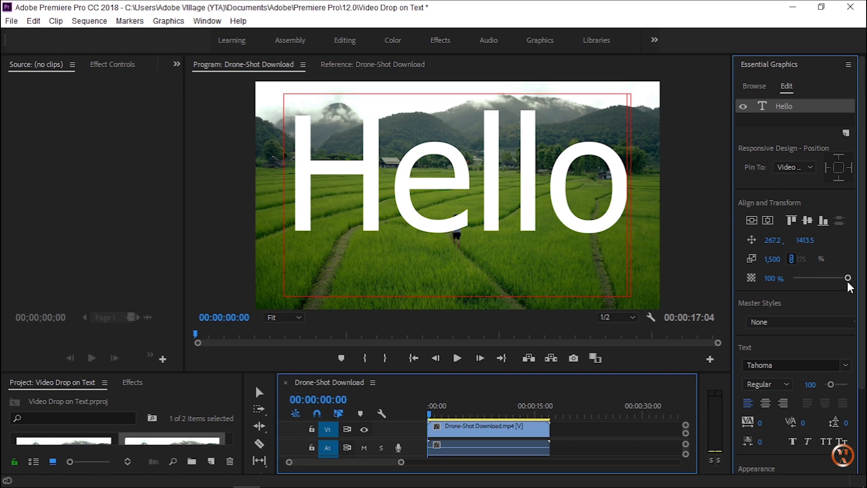
pyautogui.scroll(-2, 849, 288)
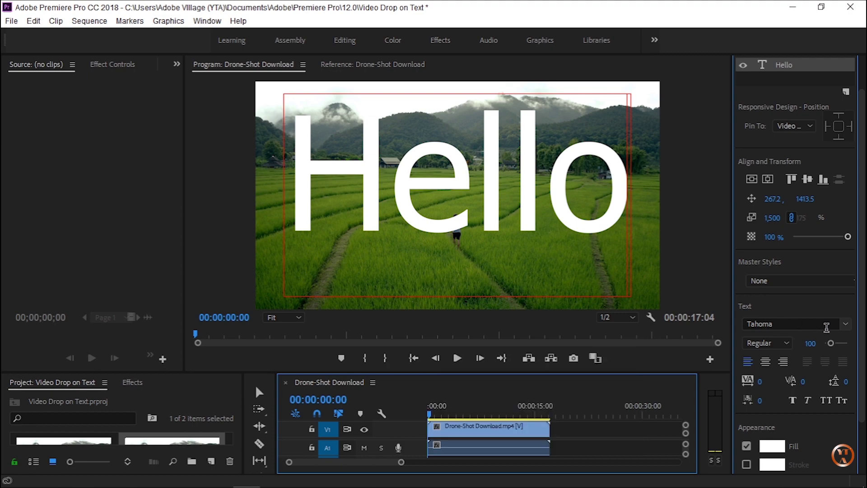
# Set the Hello title's font to Berlin Sans FB Demi Bold
pyautogui.click(845, 324)
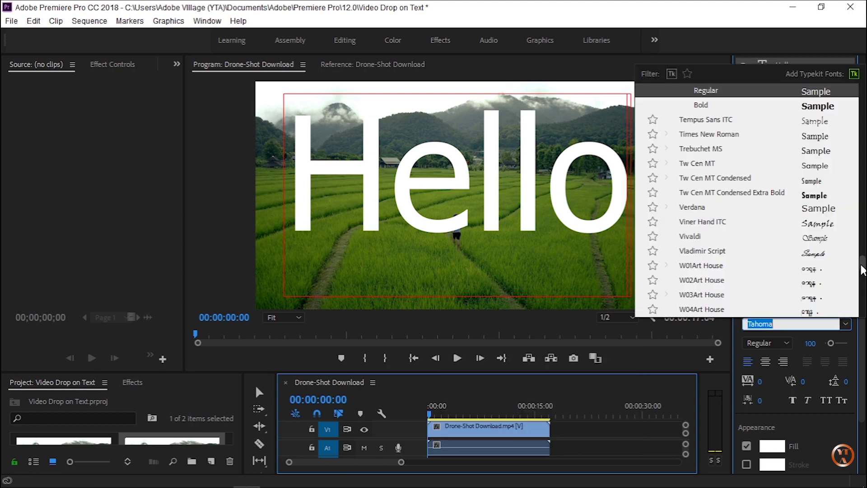
pyautogui.moveTo(862, 268); pyautogui.dragTo(851, 77)
pyautogui.scroll(-3, 855, 96)
pyautogui.scroll(3, 856, 95)
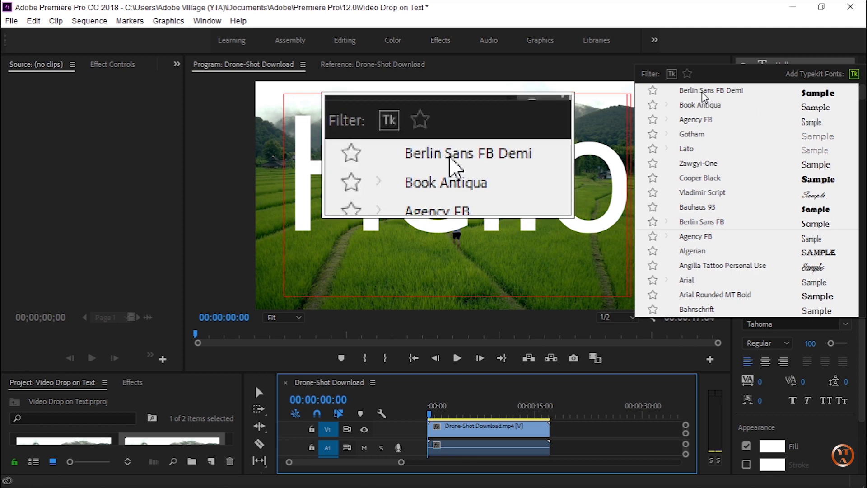
pyautogui.click(721, 92)
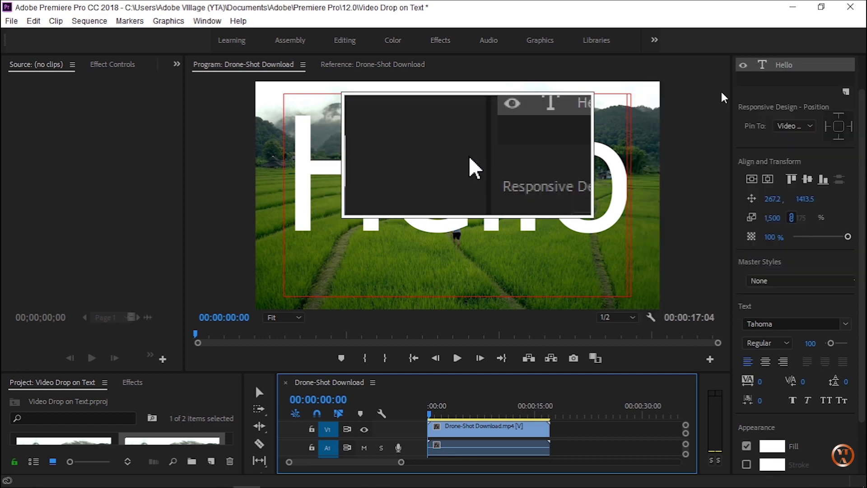
pyautogui.click(436, 180)
pyautogui.hotkey('ctrl', 'z')
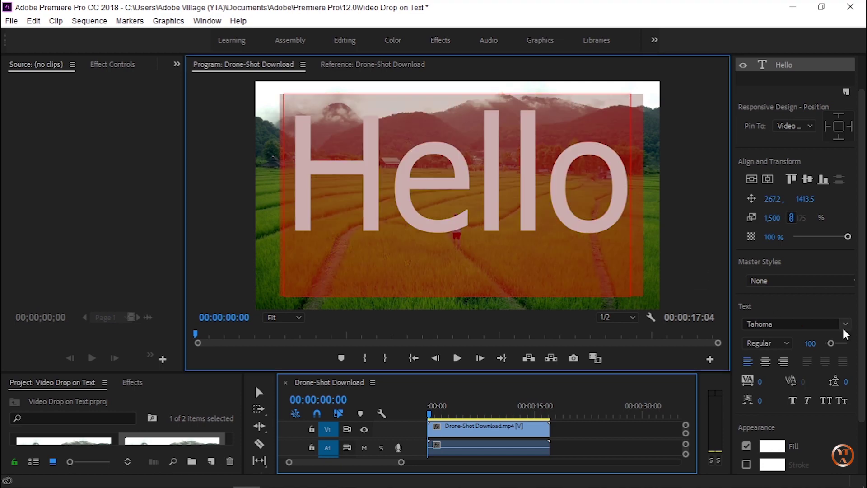
pyautogui.click(845, 323)
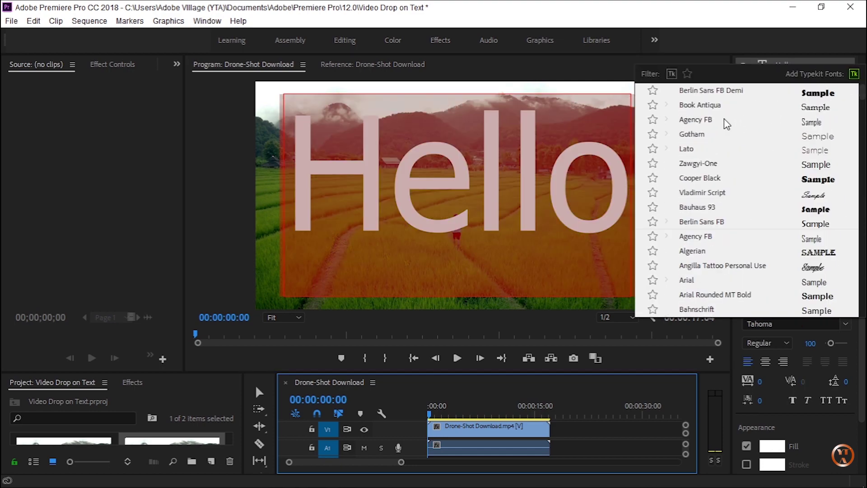
pyautogui.click(710, 91)
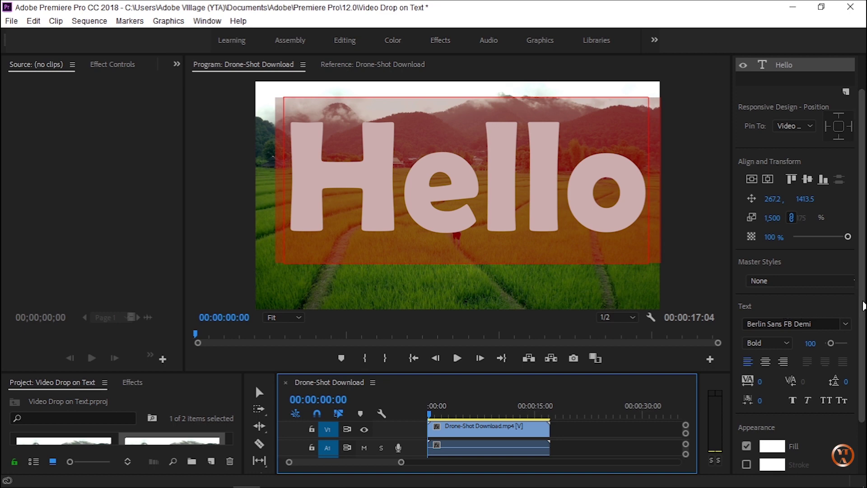
pyautogui.scroll(-2, 790, 352)
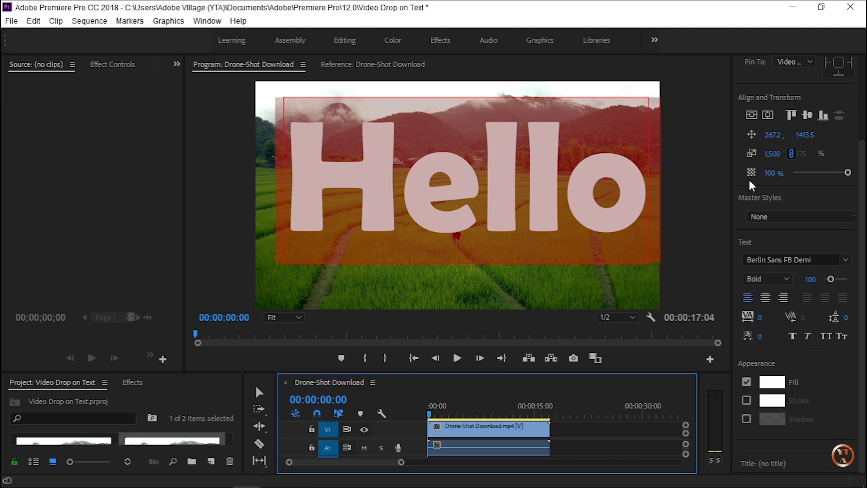
pyautogui.moveTo(860, 239); pyautogui.dragTo(858, 126)
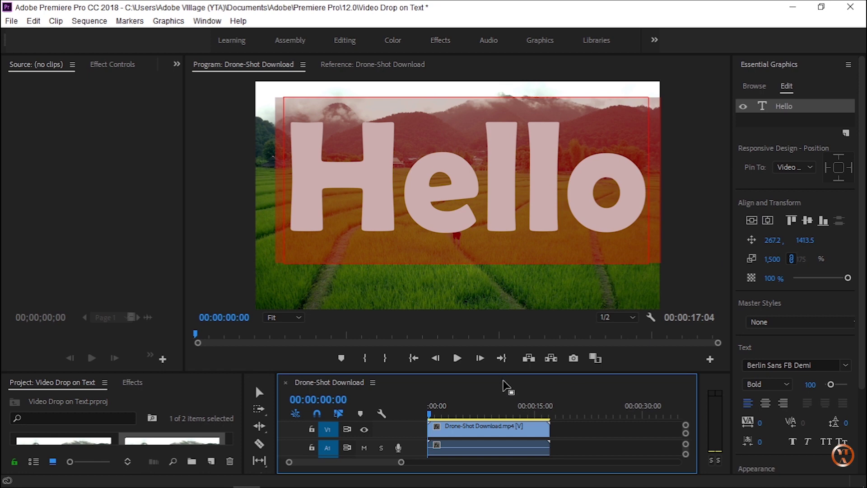
# Select the drone clip and enlarge the timeline to show the Hello title on V2
pyautogui.click(504, 436)
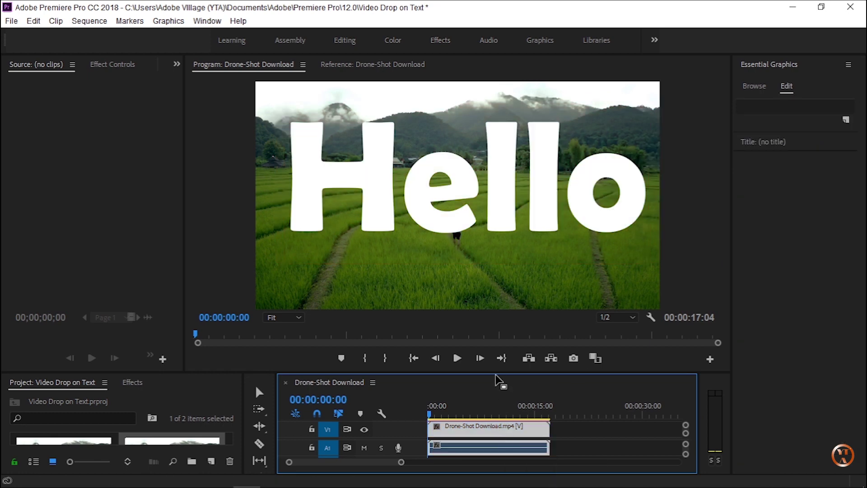
pyautogui.moveTo(495, 372); pyautogui.dragTo(504, 320)
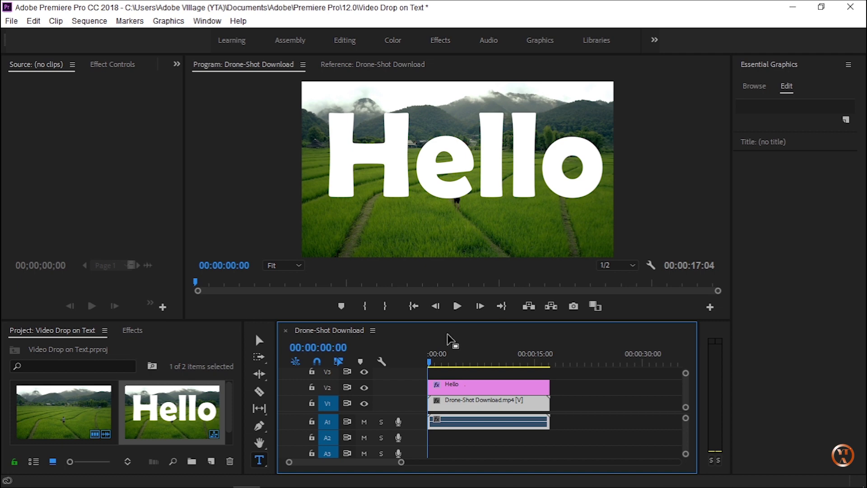
# Apply Track Matte Key from Video Effects > Keying to the drone clip on V1
pyautogui.click(132, 332)
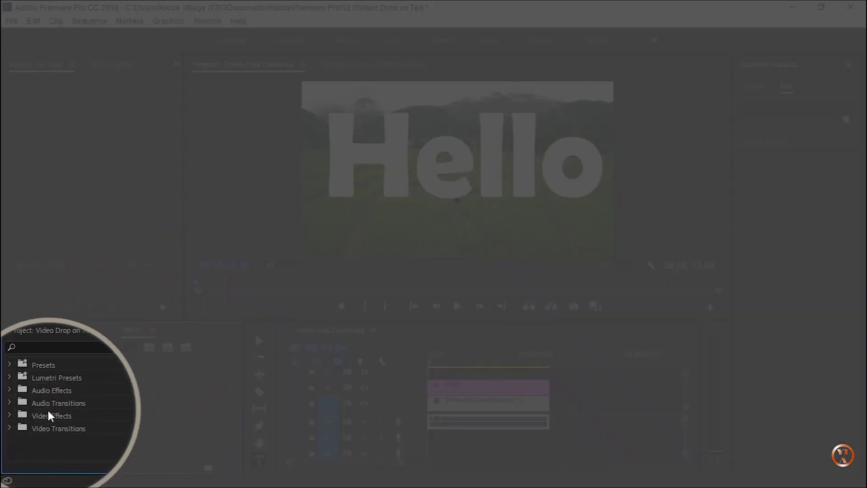
pyautogui.click(17, 416)
pyautogui.scroll(-1, 83, 423)
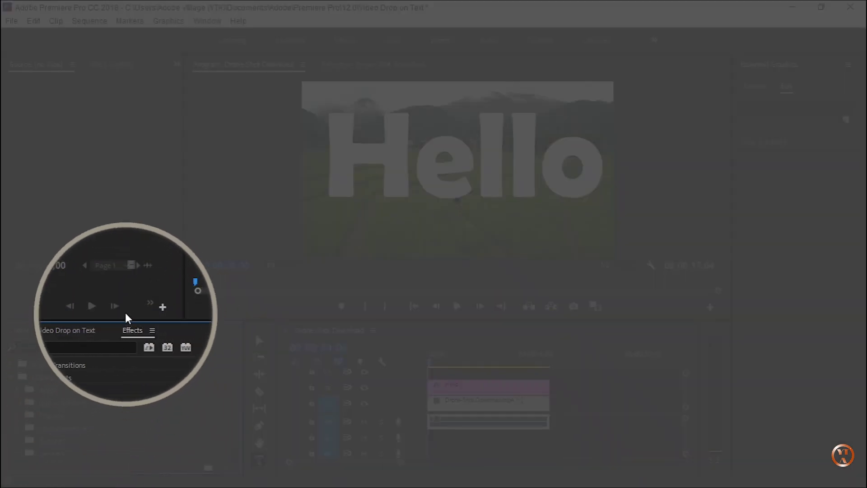
pyautogui.moveTo(118, 320); pyautogui.dragTo(119, 224)
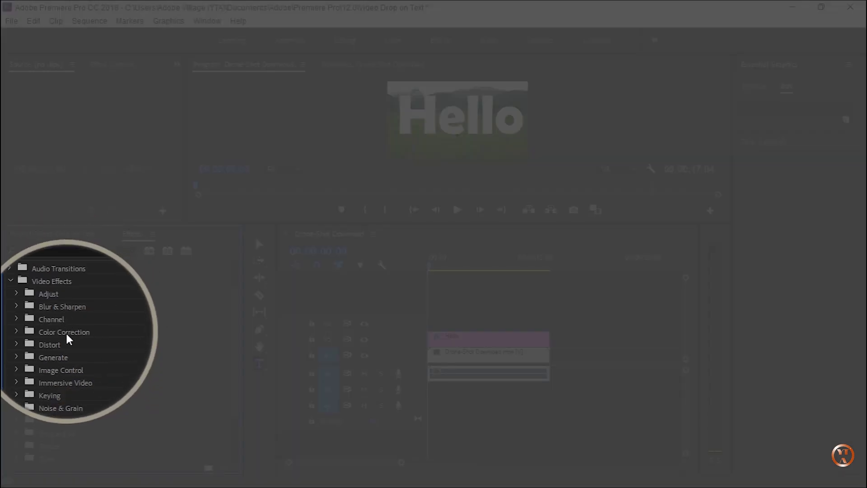
pyautogui.click(44, 397)
pyautogui.scroll(-2, 66, 401)
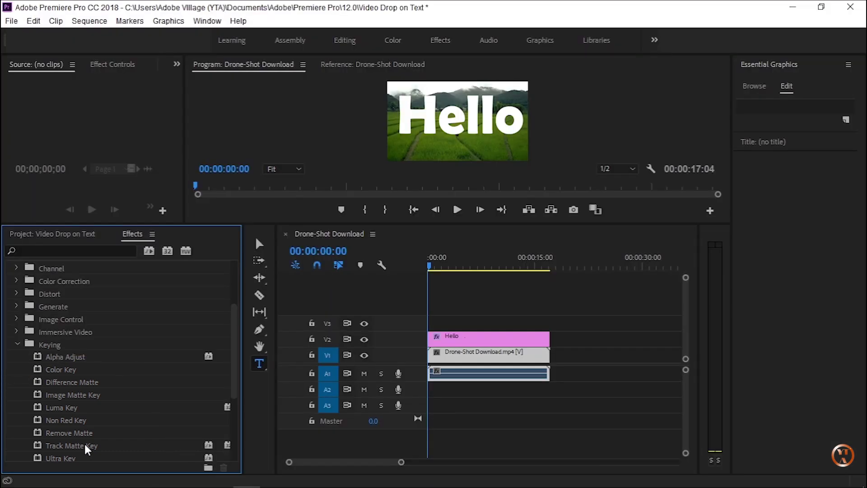
pyautogui.moveTo(87, 450); pyautogui.dragTo(453, 360)
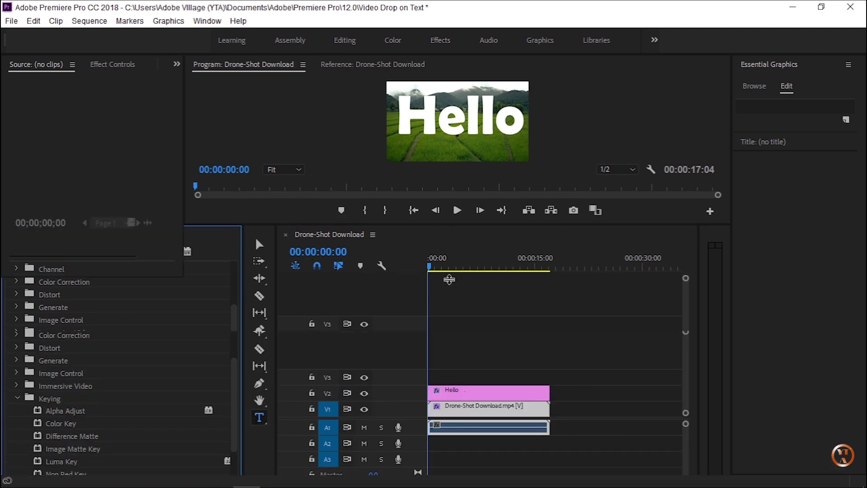
# Show the drone clip's Track Matte Key settings in Effect Controls and its Matte source choices
pyautogui.moveTo(449, 315); pyautogui.dragTo(449, 317)
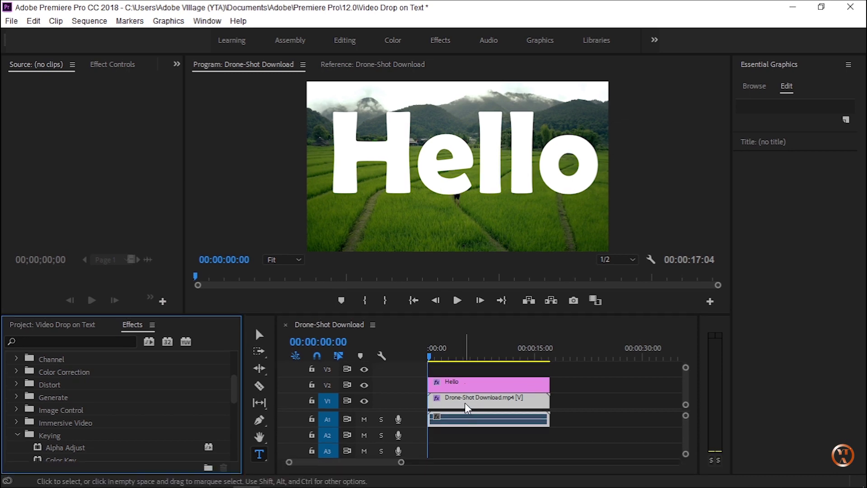
pyautogui.click(466, 408)
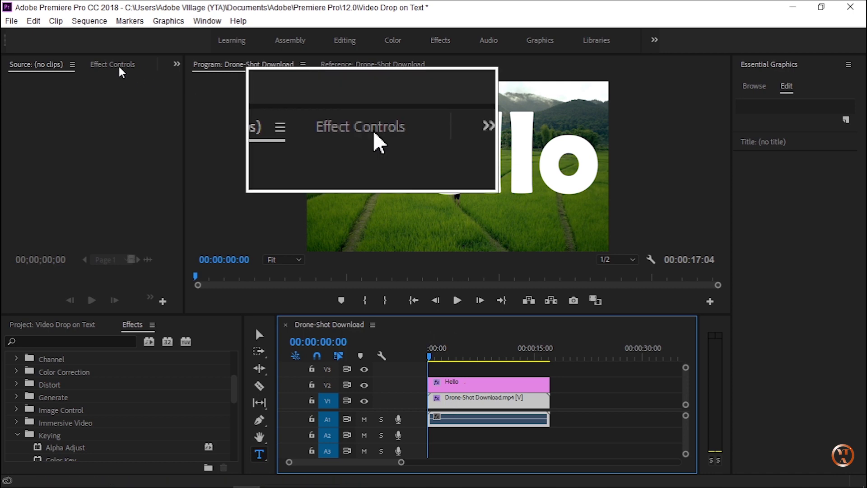
pyautogui.click(121, 70)
pyautogui.scroll(-3, 180, 194)
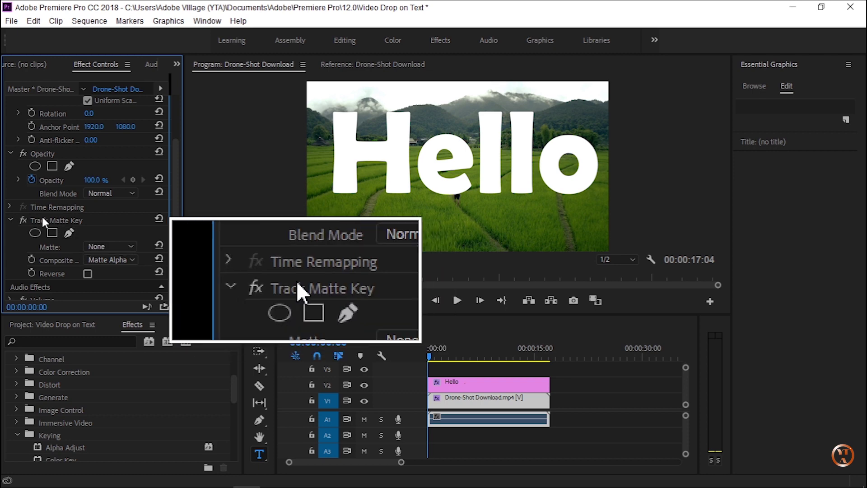
pyautogui.click(10, 220)
pyautogui.click(10, 225)
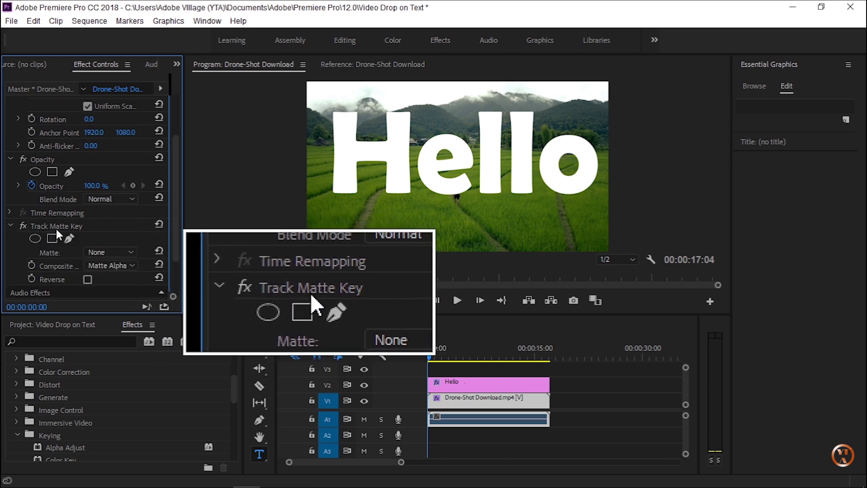
pyautogui.click(11, 225)
pyautogui.click(10, 225)
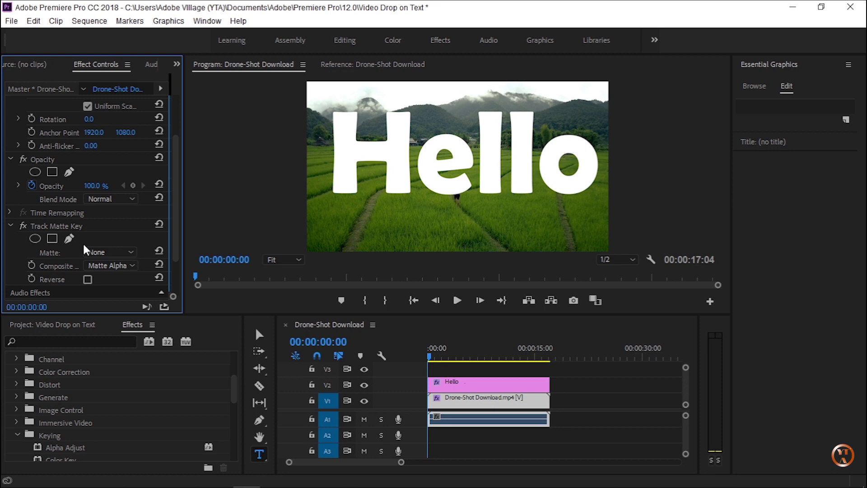
pyautogui.click(97, 252)
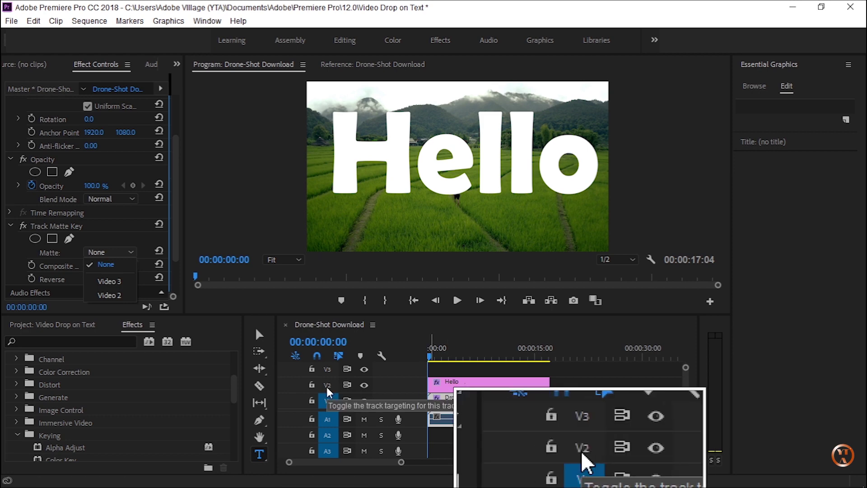
# Set Track Matte Key's Matte to Video 2, then enlarge the Program Monitor and timeline panels
pyautogui.click(124, 300)
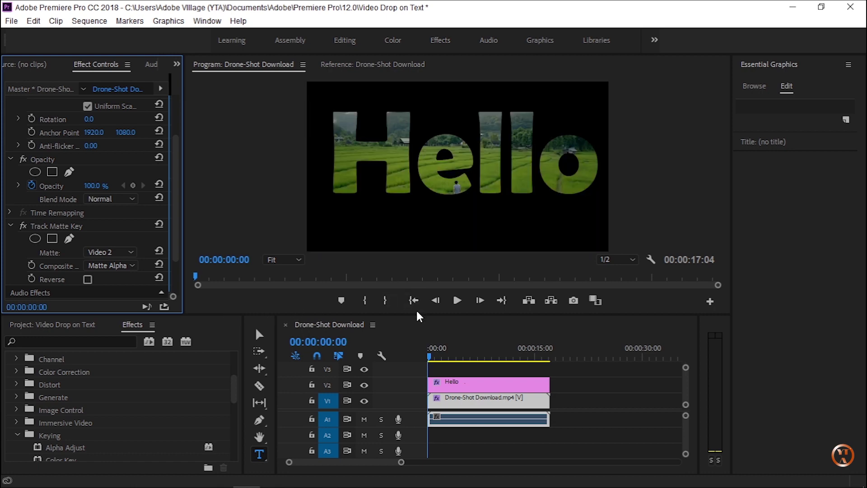
pyautogui.moveTo(412, 328); pyautogui.dragTo(412, 381)
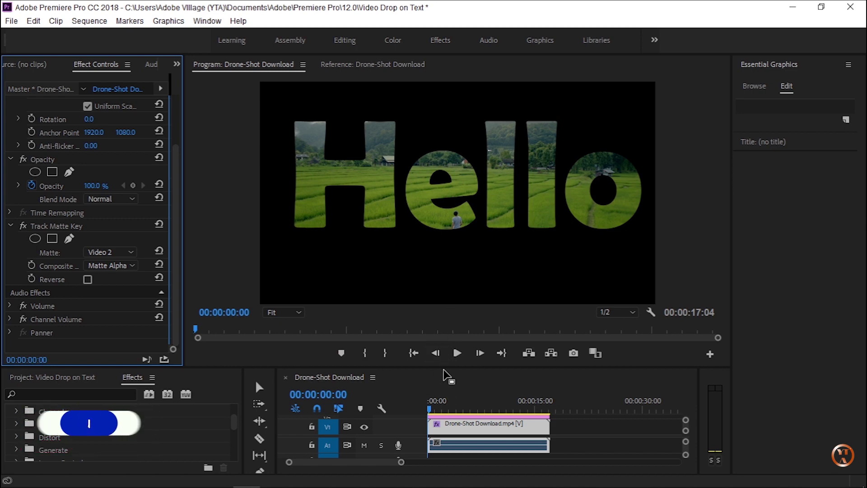
pyautogui.moveTo(441, 367); pyautogui.dragTo(441, 304)
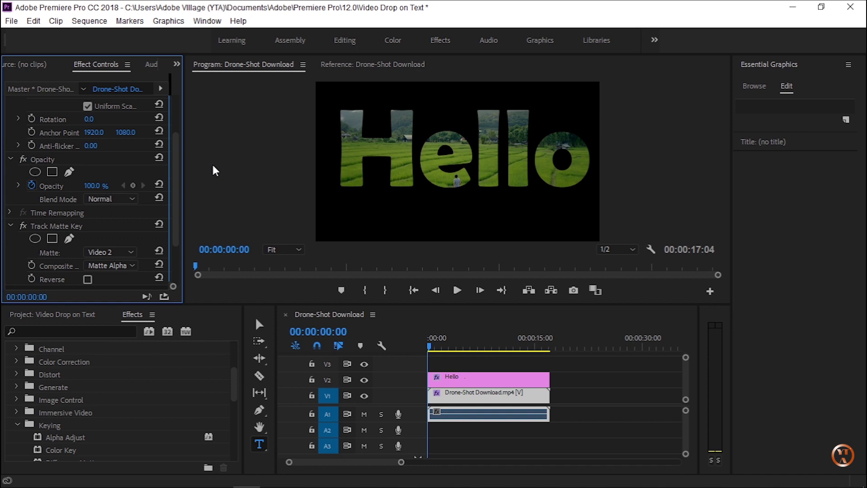
pyautogui.moveTo(464, 303); pyautogui.dragTo(465, 312)
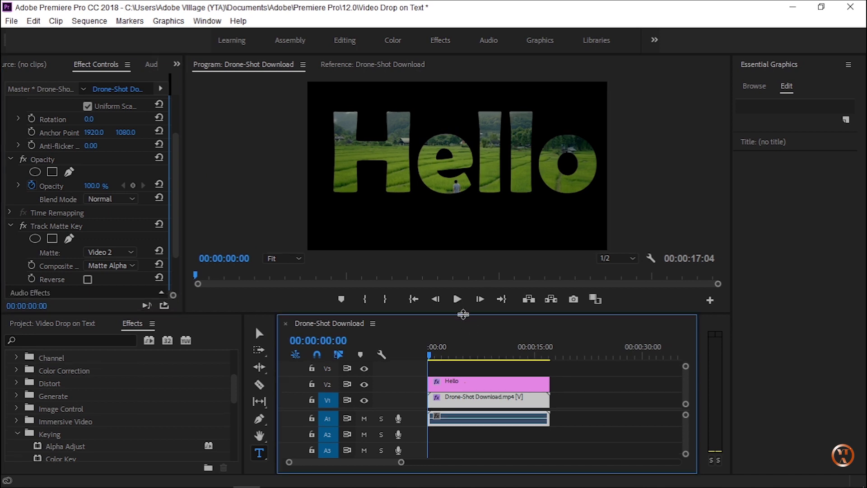
# Enlarge the Program Monitor further and play the sequence through to 00:00:17:04
pyautogui.moveTo(464, 312); pyautogui.dragTo(472, 404)
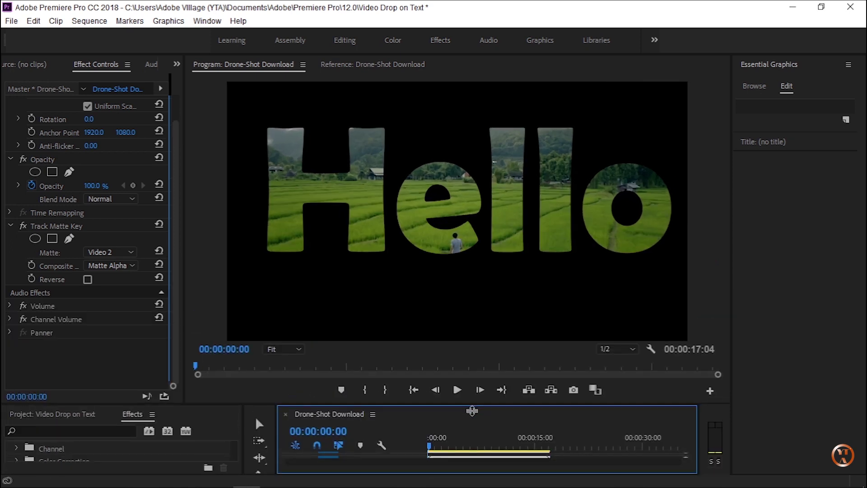
pyautogui.moveTo(471, 405); pyautogui.dragTo(471, 416)
pyautogui.click(458, 401)
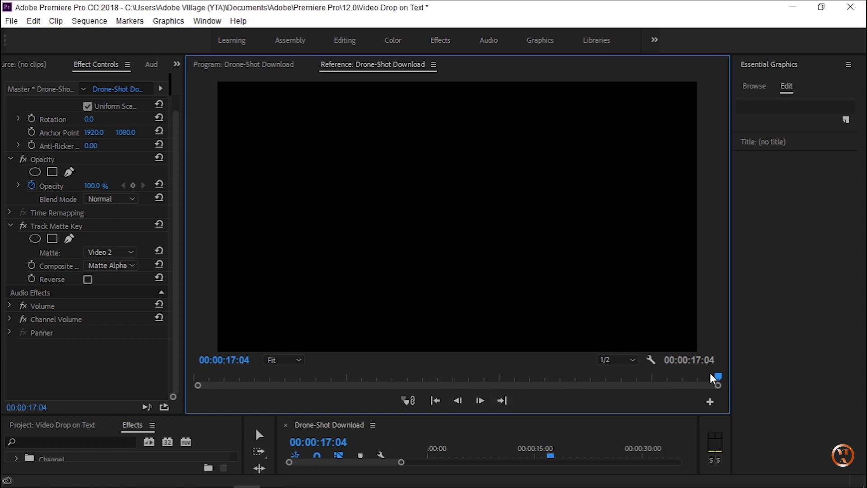
# Return the playhead to 00:00:07:24 and make the timeline slightly taller
pyautogui.moveTo(718, 377); pyautogui.dragTo(438, 387)
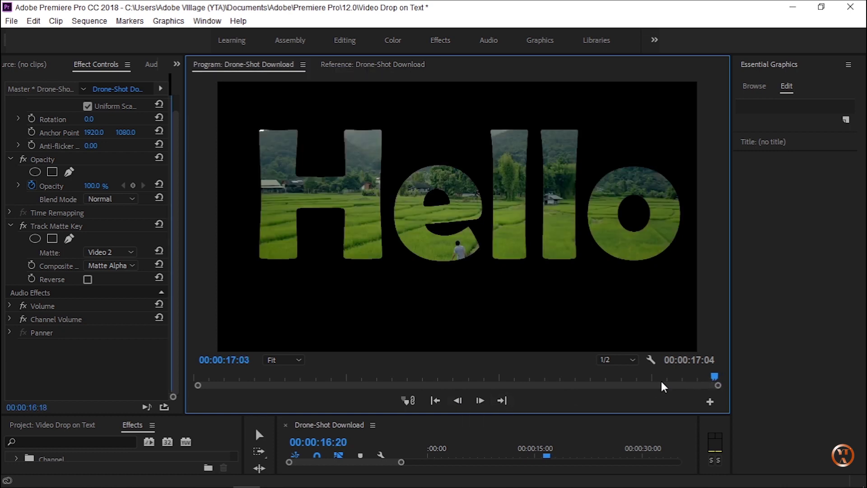
pyautogui.click(437, 383)
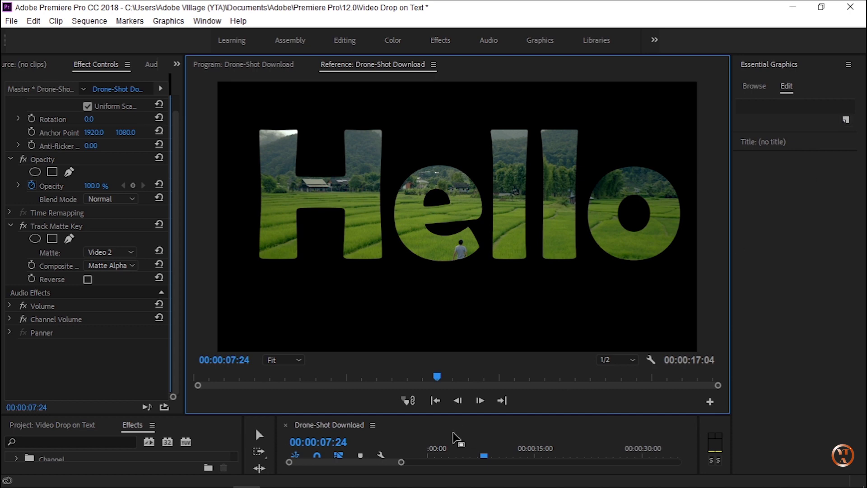
pyautogui.moveTo(446, 411); pyautogui.dragTo(447, 344)
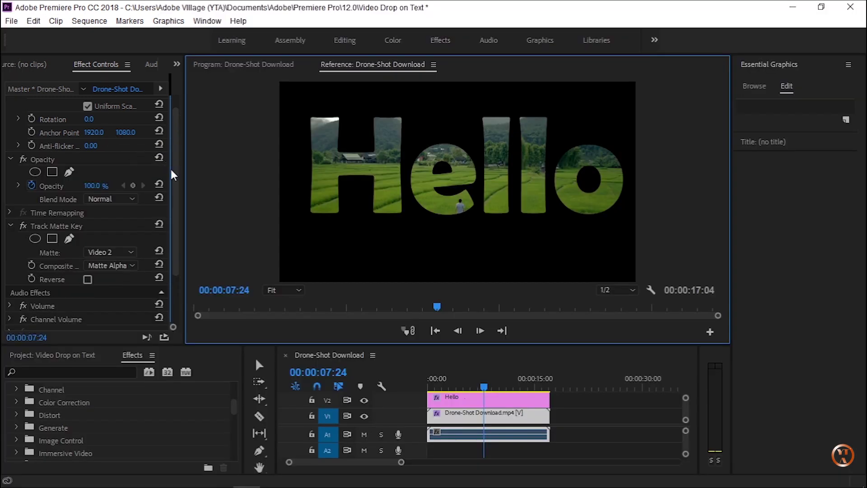
pyautogui.click(174, 210)
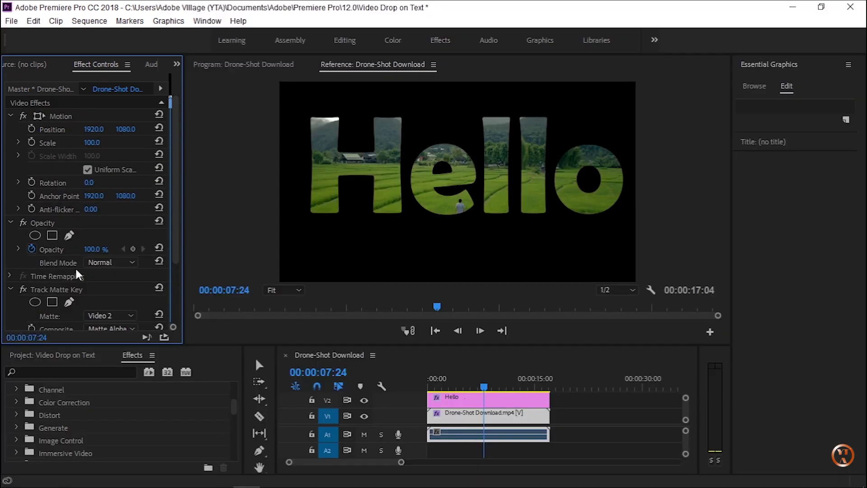
pyautogui.click(111, 316)
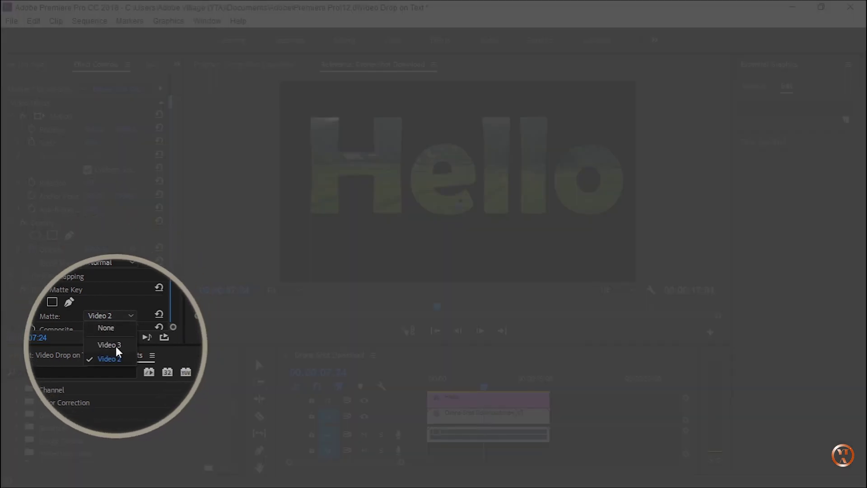